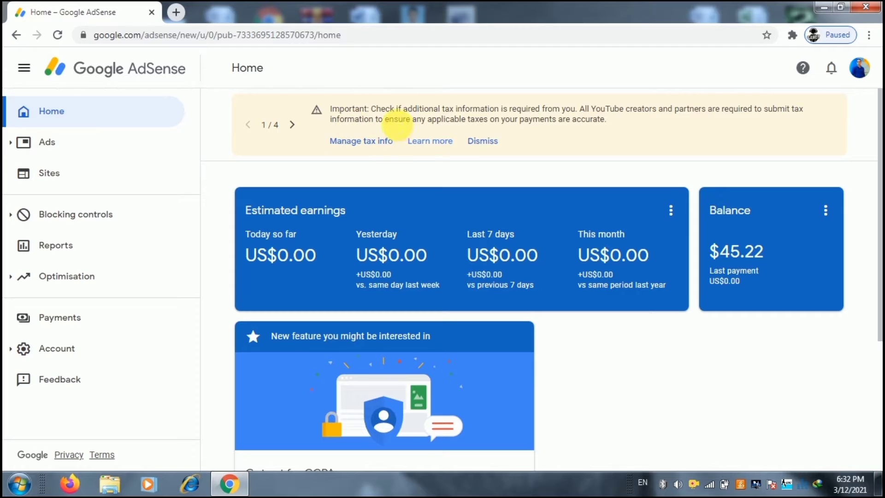
# Step: Start adding United States tax info from Manage tax info, re-confirming the account password
pyautogui.click(376, 143)
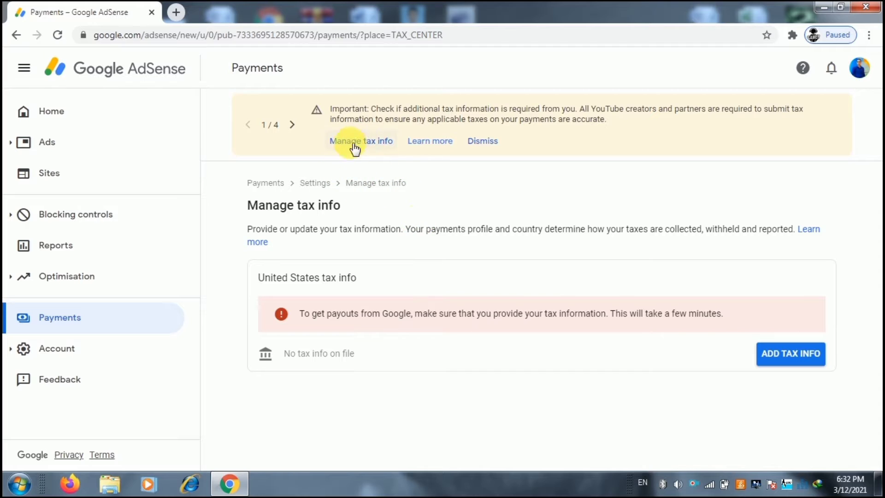
pyautogui.click(803, 356)
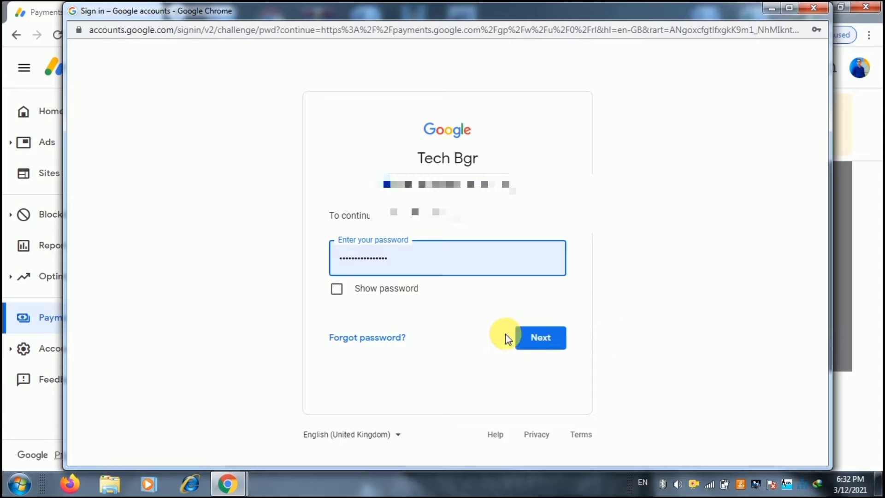
pyautogui.click(535, 337)
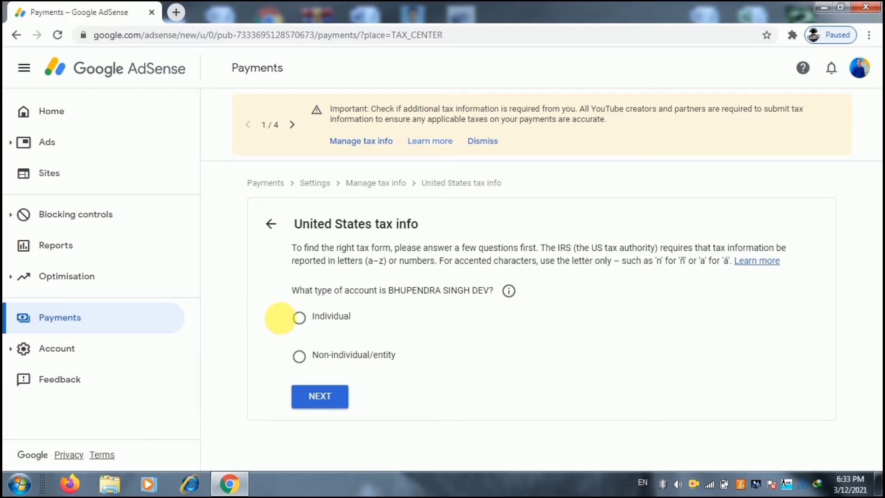
# Step: Declare the AdSense account as an Individual for tax purposes
pyautogui.click(301, 319)
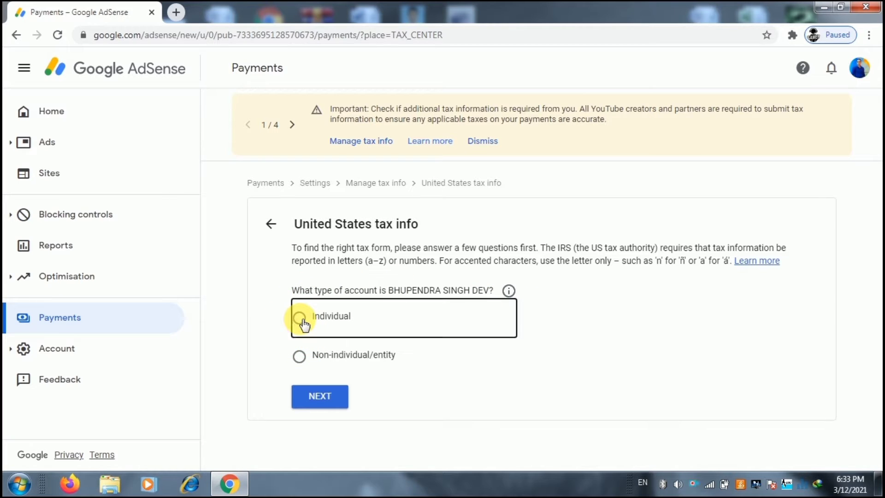
pyautogui.click(322, 404)
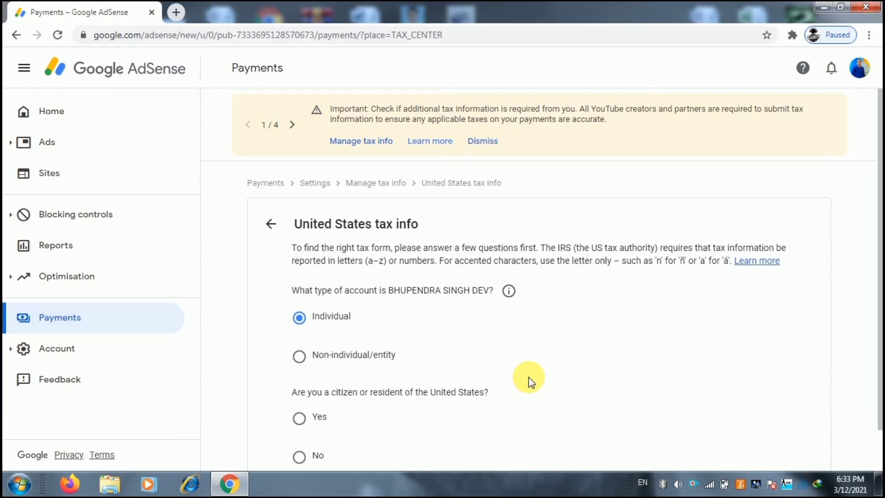
pyautogui.scroll(-1, 529, 381)
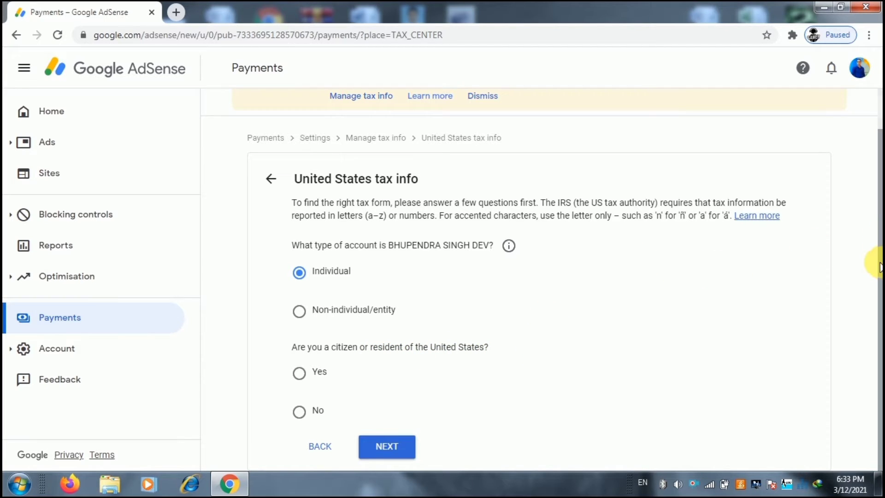
# Step: Answer No to US citizen or resident and start the W-8BEN form
pyautogui.click(300, 412)
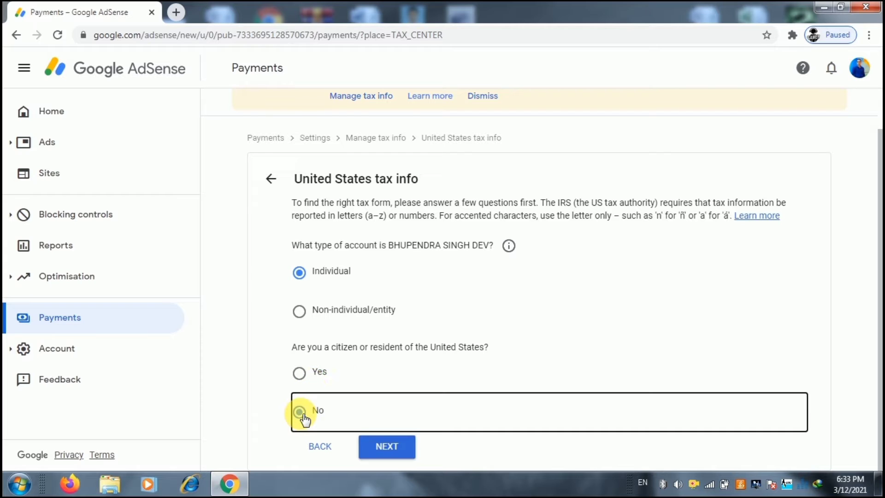
pyautogui.click(395, 447)
pyautogui.scroll(-3, 590, 328)
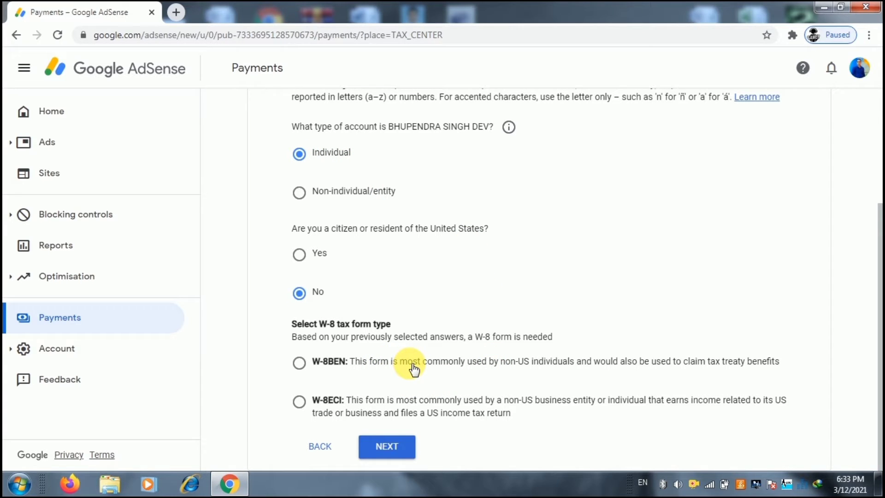
pyautogui.click(299, 362)
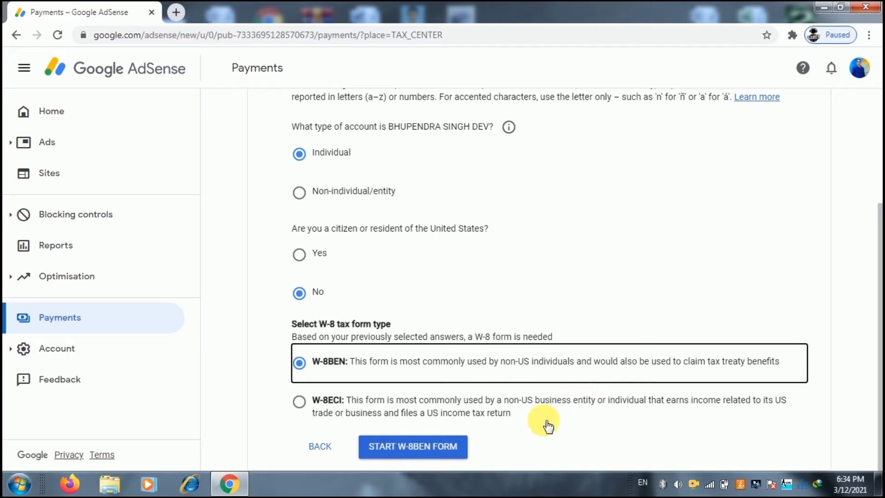
pyautogui.click(411, 456)
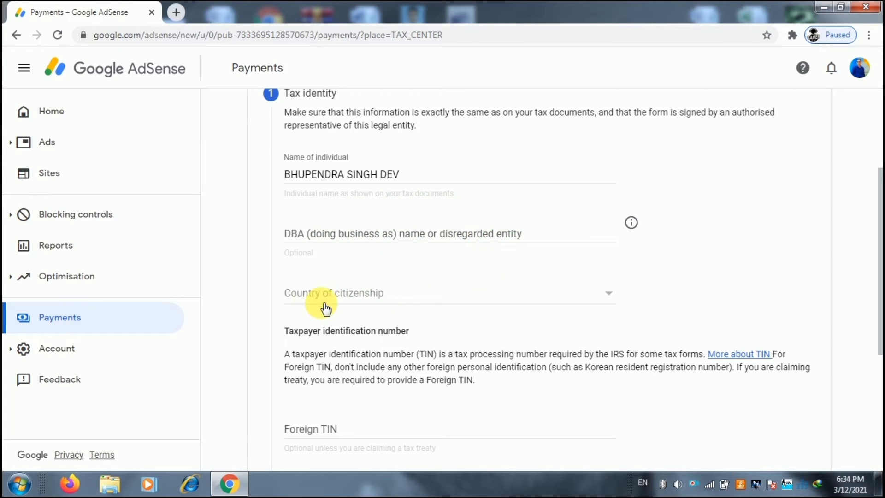
# Step: Set the country of citizenship to India
pyautogui.click(395, 302)
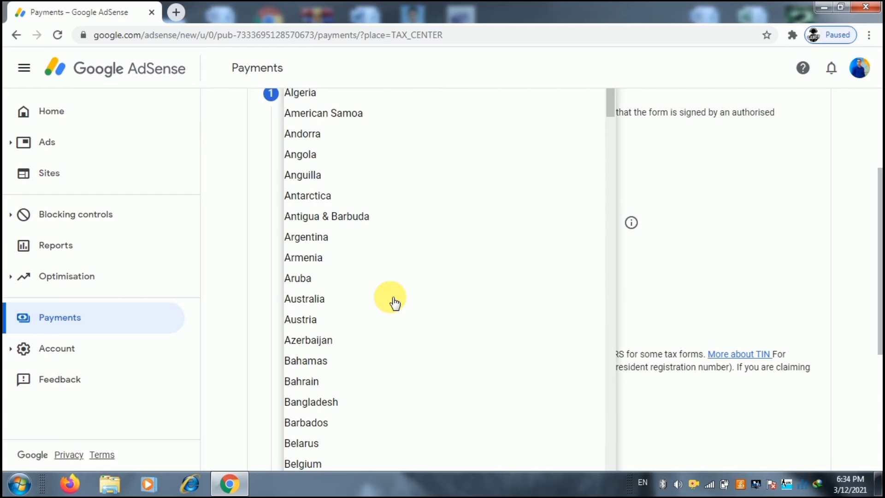
pyautogui.press('i')
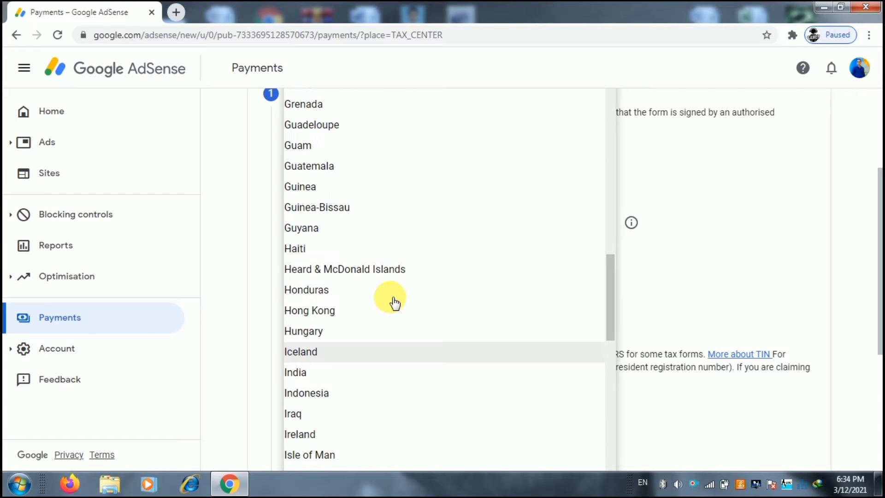
pyautogui.press('n')
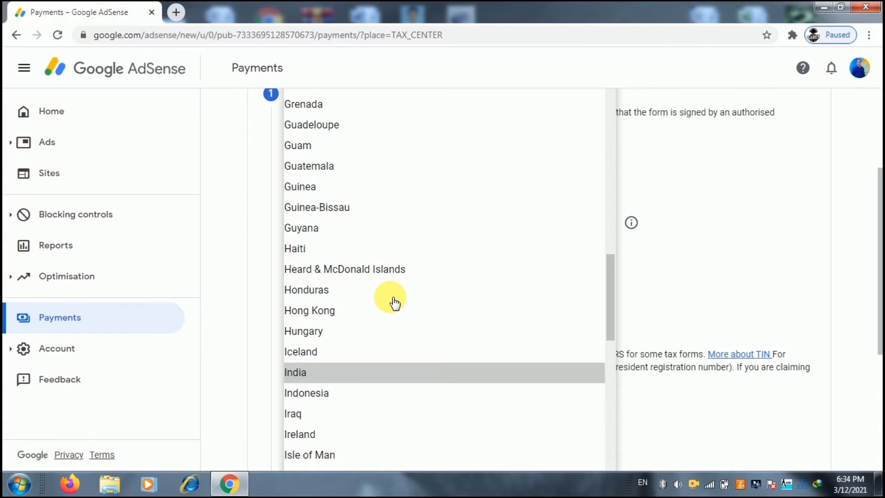
pyautogui.press('Return')
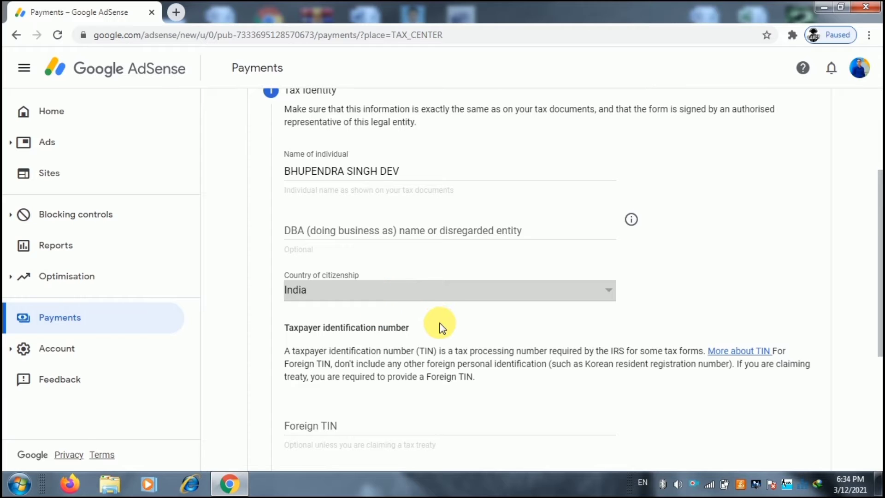
pyautogui.scroll(-3, 439, 323)
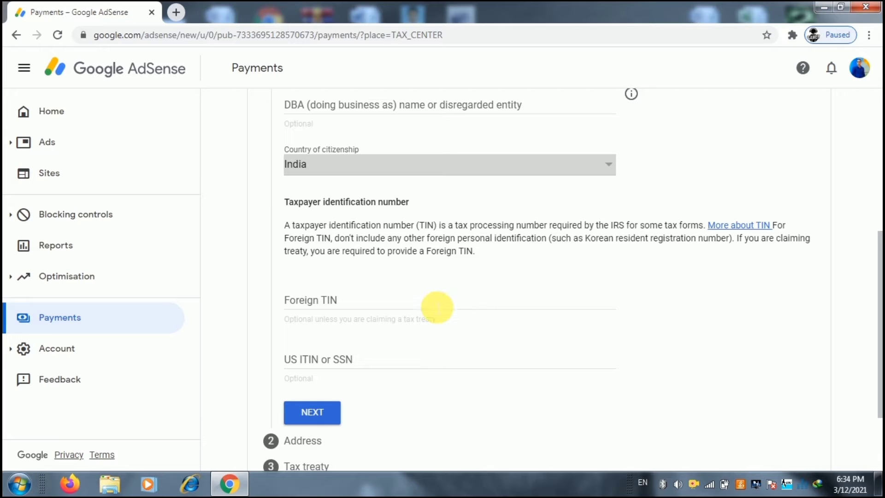
# Step: Paste the foreign TIN and complete the Tax identity step
pyautogui.click(366, 306)
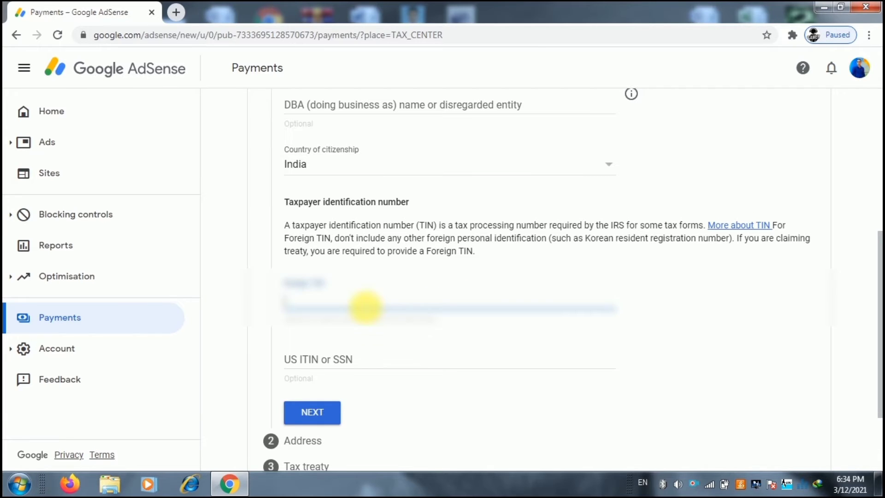
pyautogui.hotkey('ctrl', 'v')
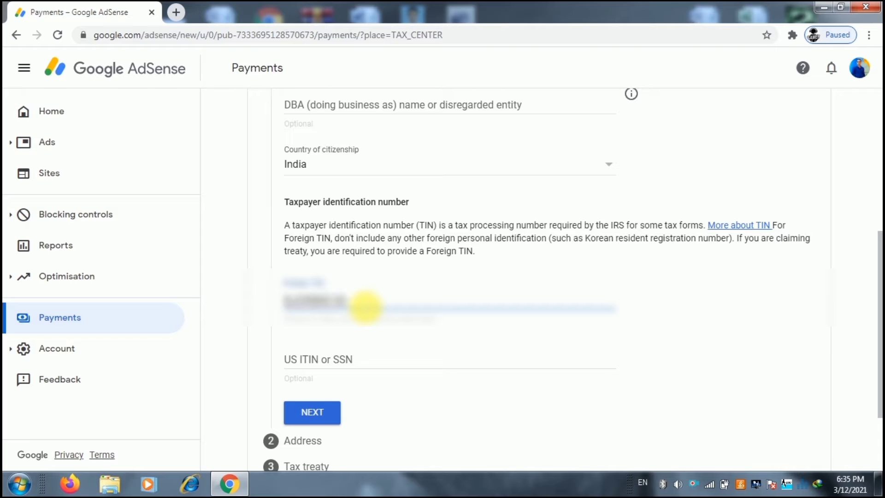
pyautogui.scroll(-2, 366, 307)
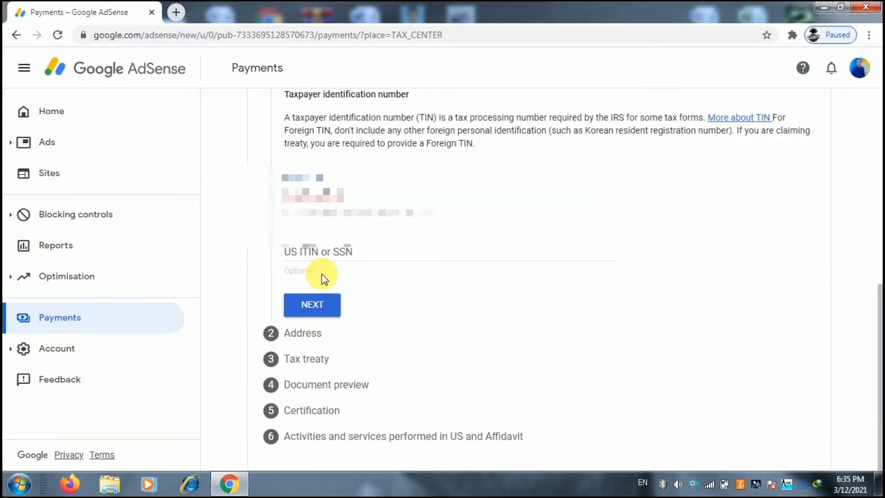
pyautogui.click(309, 312)
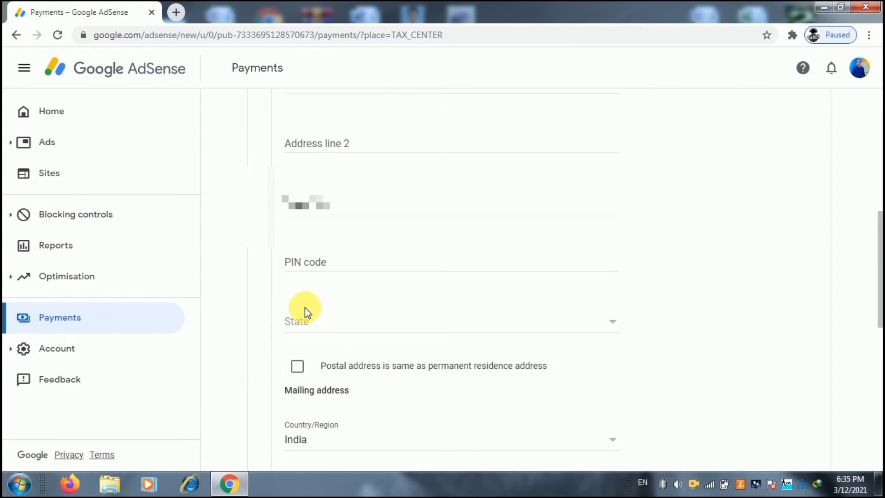
# Step: Fill in the residence address line and state, and mark the postal address as the same
pyautogui.scroll(3, 473, 279)
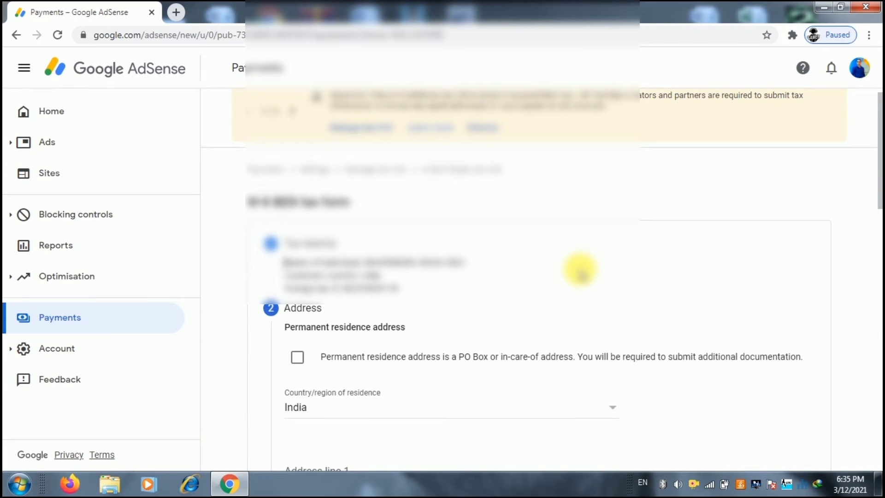
pyautogui.scroll(-2, 580, 272)
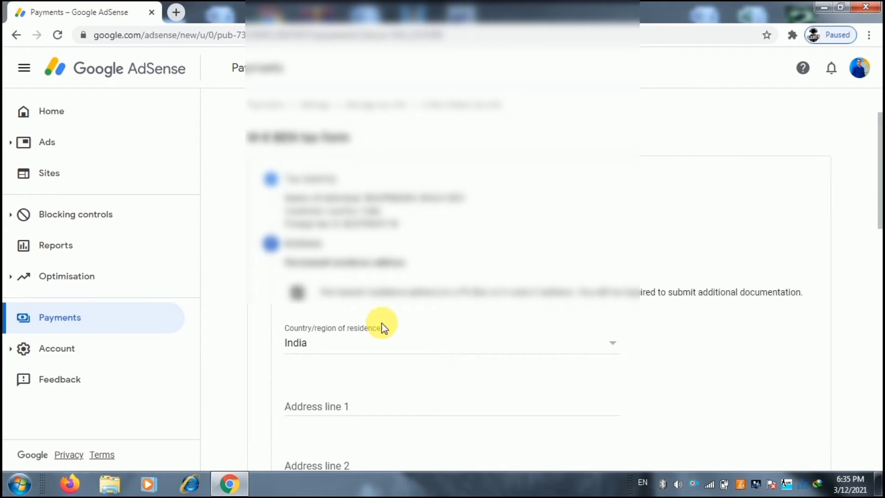
pyautogui.scroll(-4, 709, 351)
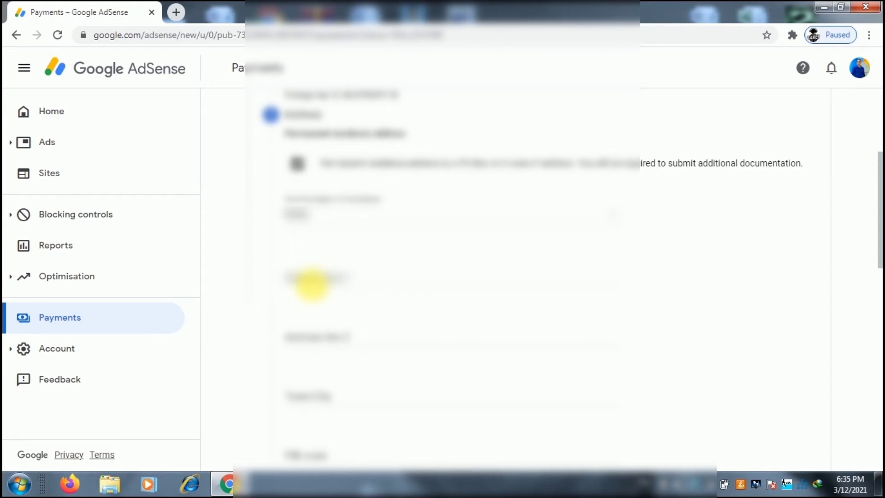
pyautogui.click(312, 284)
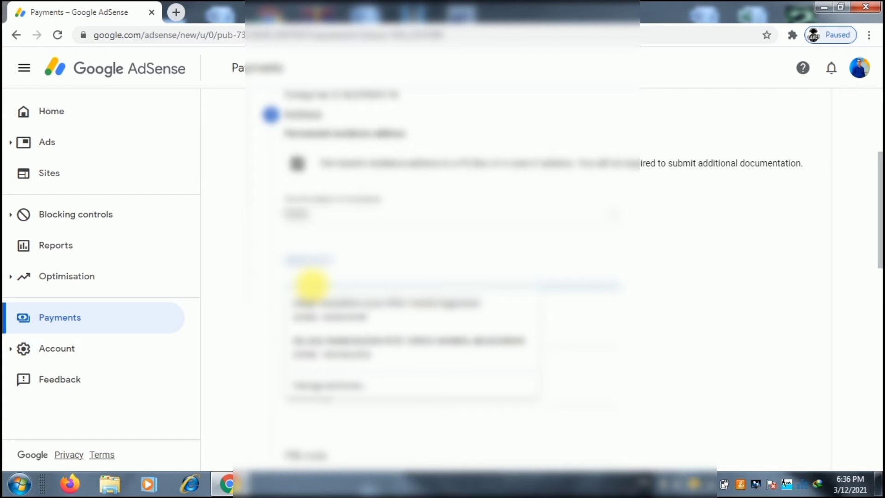
pyautogui.scroll(-5, 326, 393)
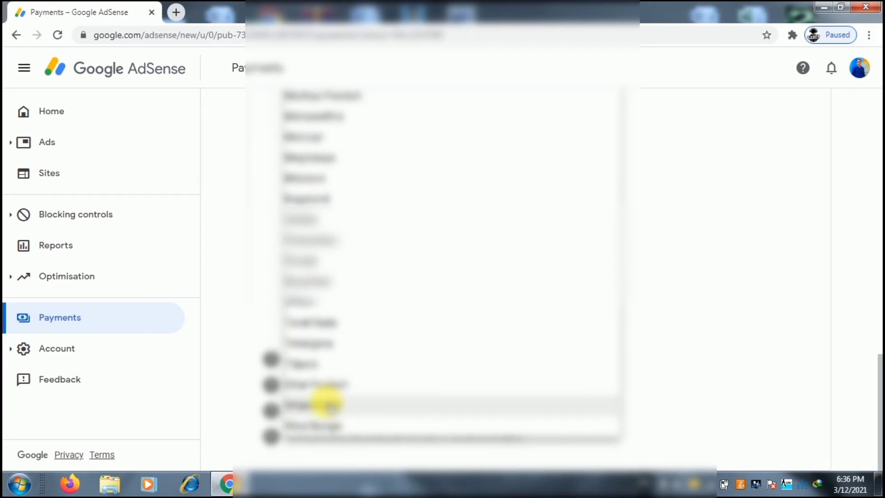
pyautogui.click(326, 391)
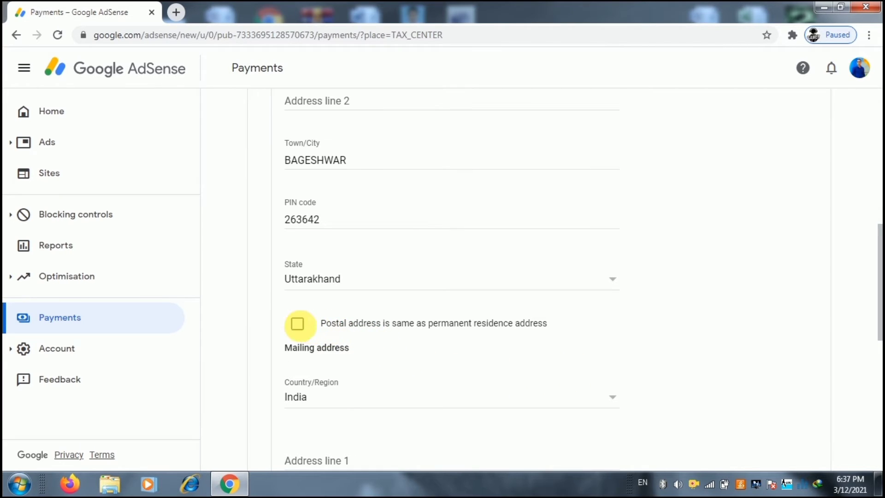
pyautogui.click(297, 324)
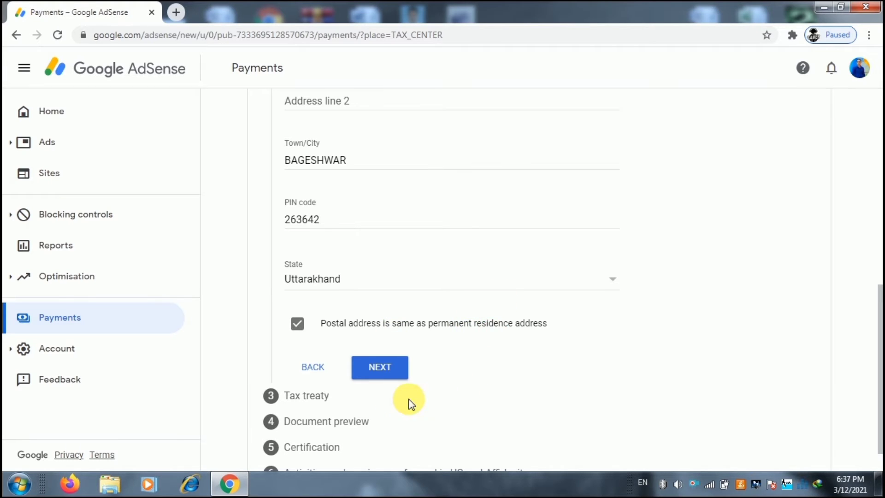
# Step: Save the address and claim treaty benefits as a resident of India
pyautogui.click(374, 369)
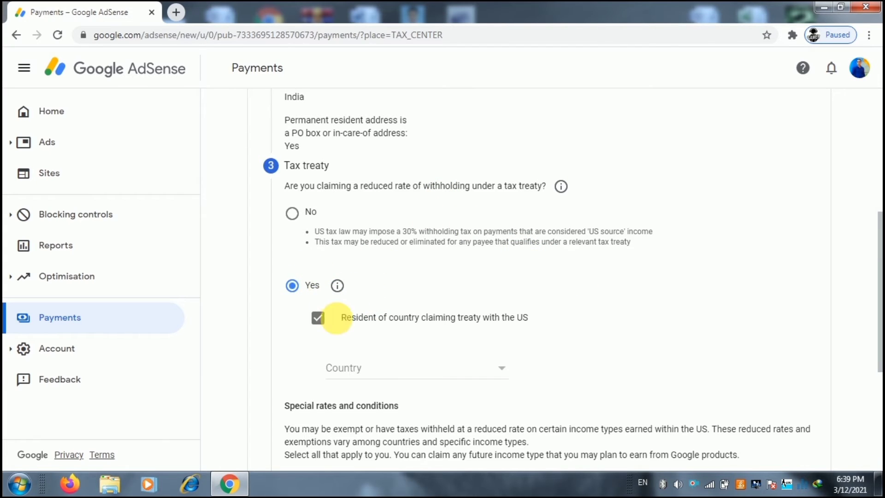
pyautogui.click(507, 372)
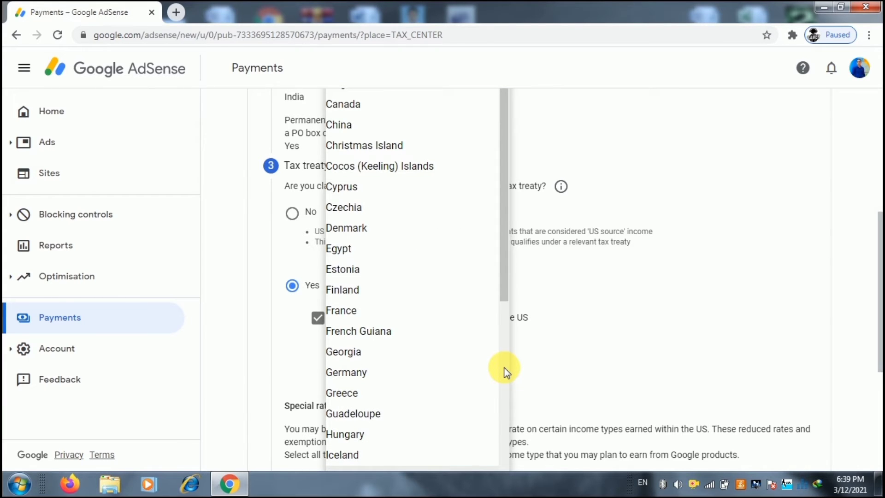
pyautogui.moveTo(500, 292); pyautogui.dragTo(513, 354)
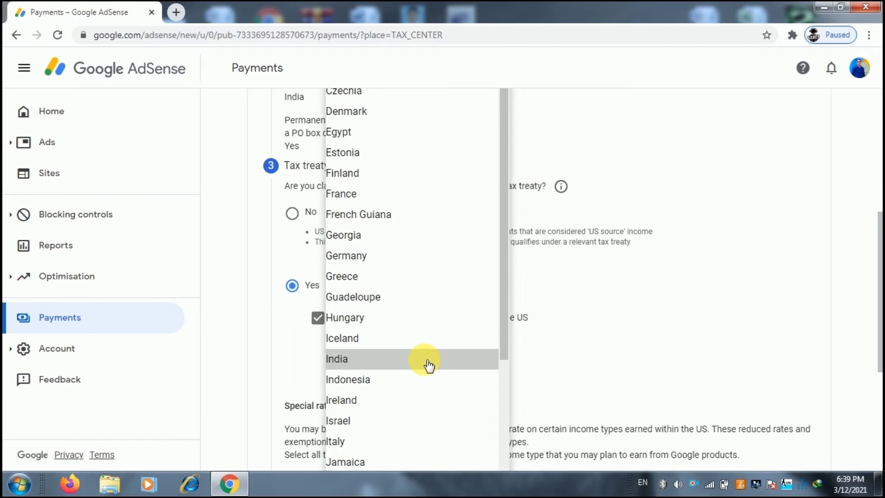
pyautogui.click(429, 364)
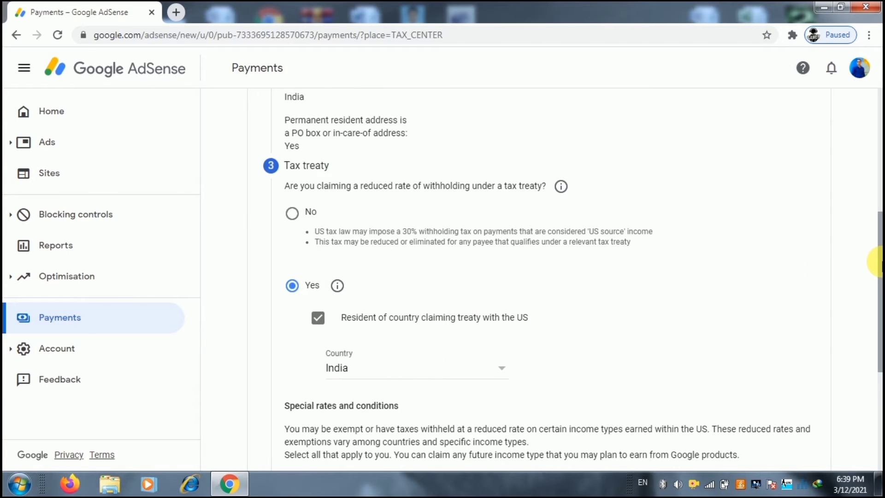
pyautogui.moveTo(878, 261); pyautogui.dragTo(878, 353)
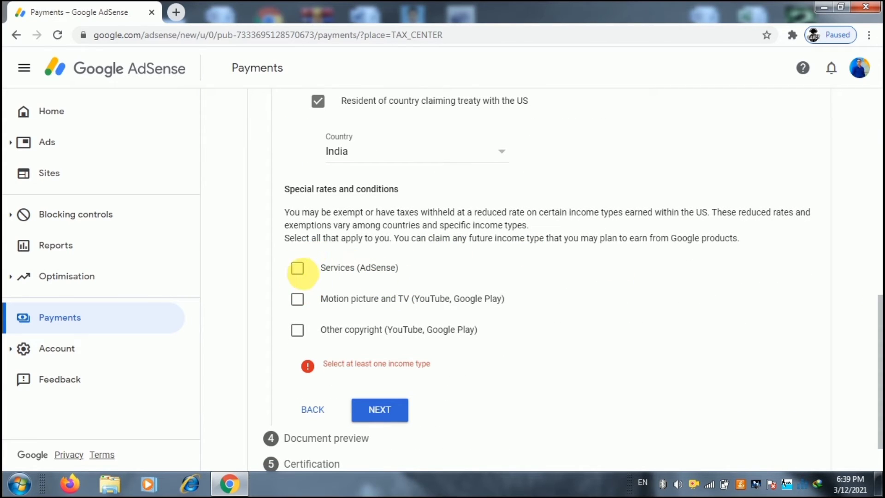
# Step: Claim Services (AdSense) under Article 7 paragraph 1 at 0%, confirming the reason
pyautogui.click(299, 270)
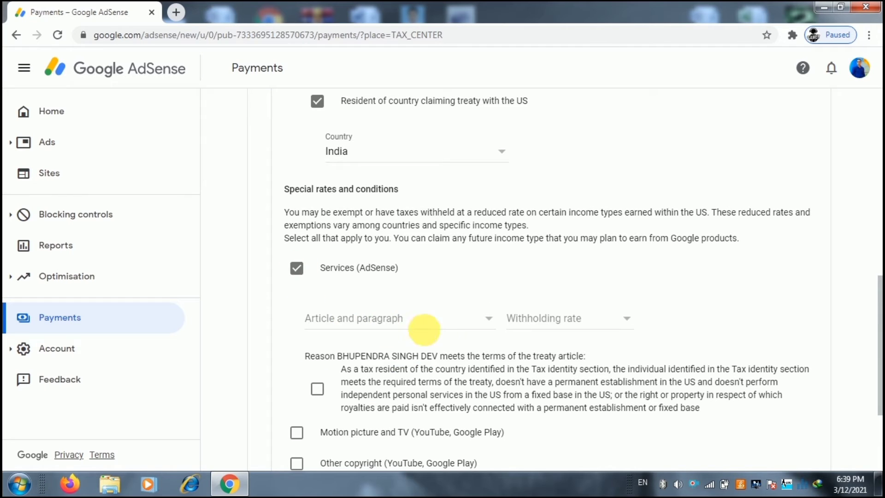
pyautogui.click(456, 320)
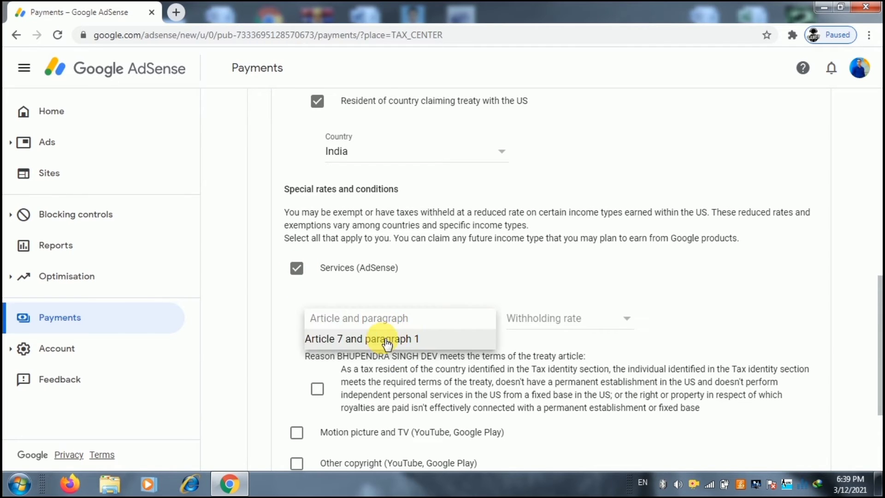
pyautogui.click(364, 339)
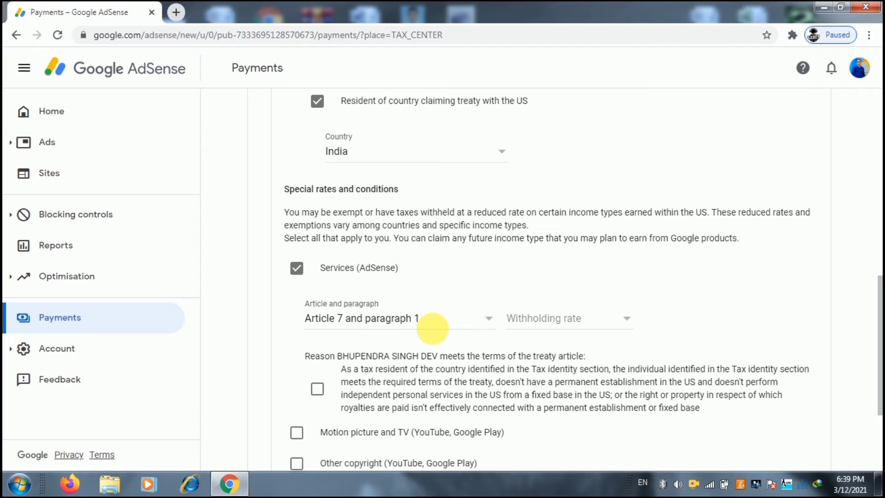
pyautogui.click(518, 318)
pyautogui.click(549, 341)
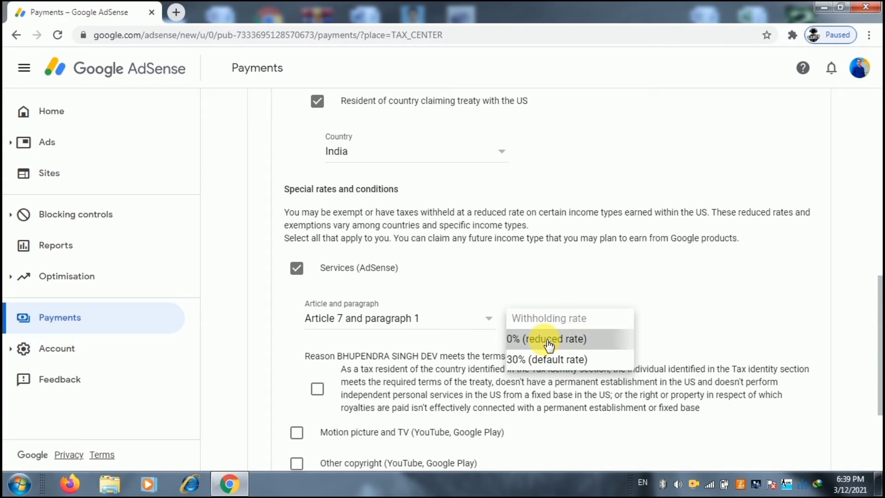
pyautogui.click(318, 390)
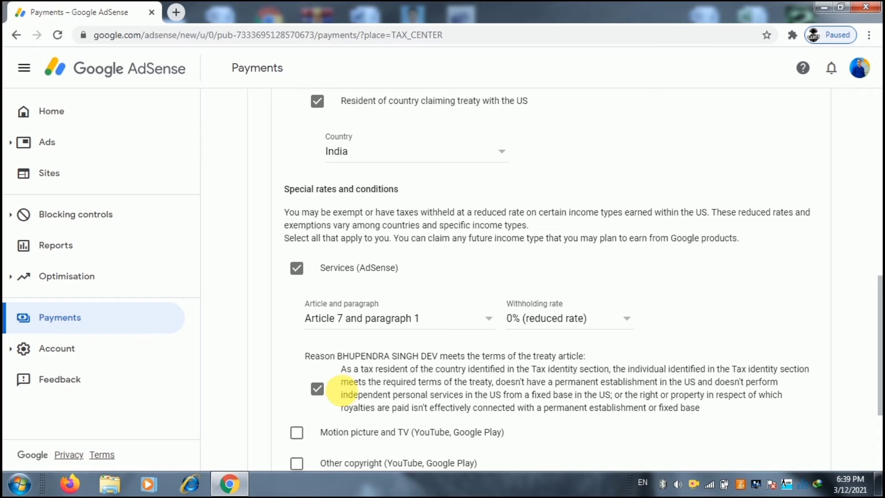
pyautogui.scroll(-2, 881, 315)
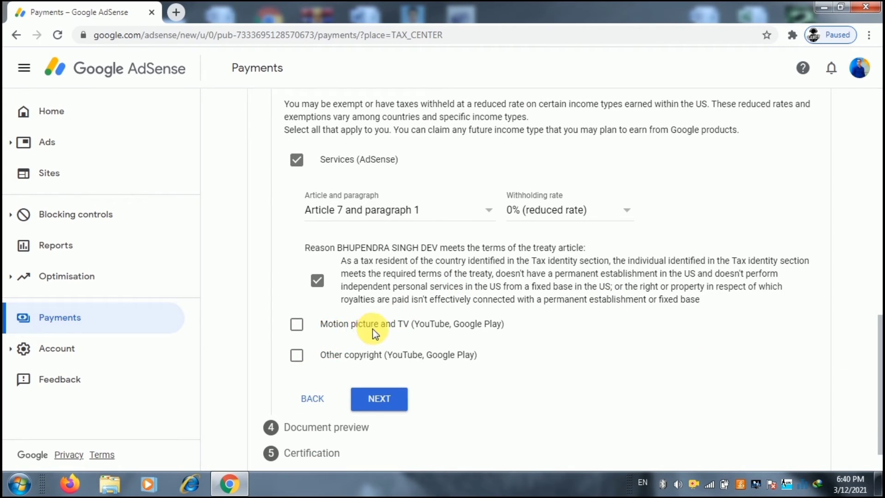
# Step: Claim Motion picture and TV under Article 12 paragraph 2A II at 15%, confirming the reason
pyautogui.click(297, 325)
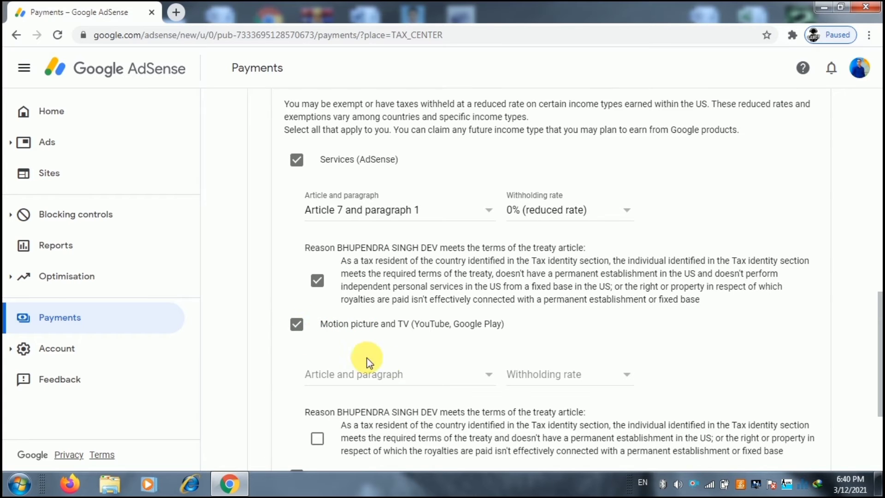
pyautogui.click(401, 379)
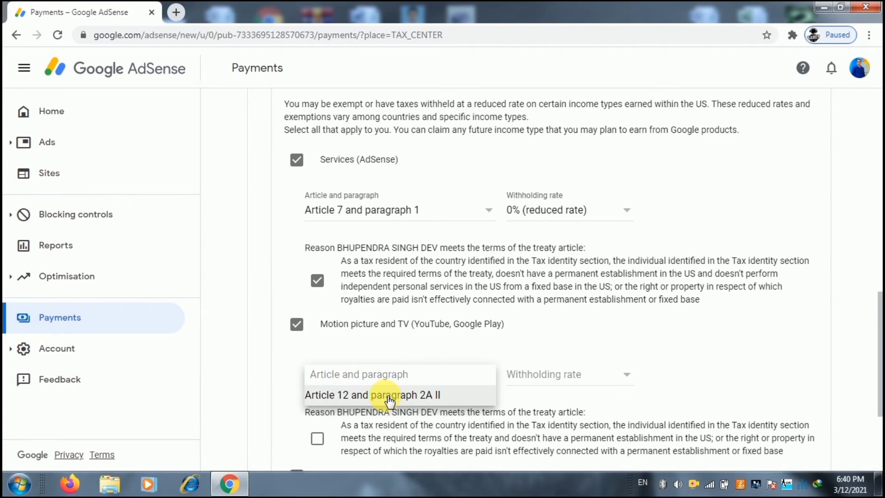
pyautogui.click(390, 397)
pyautogui.click(539, 382)
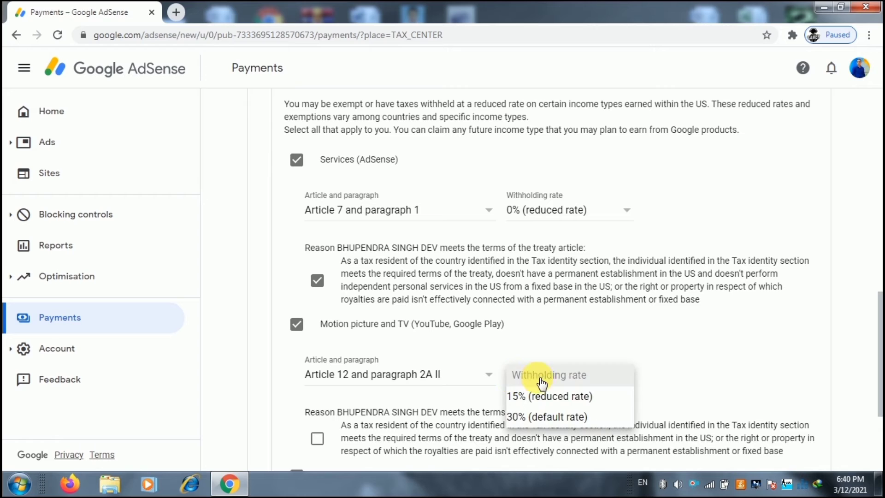
pyautogui.click(551, 396)
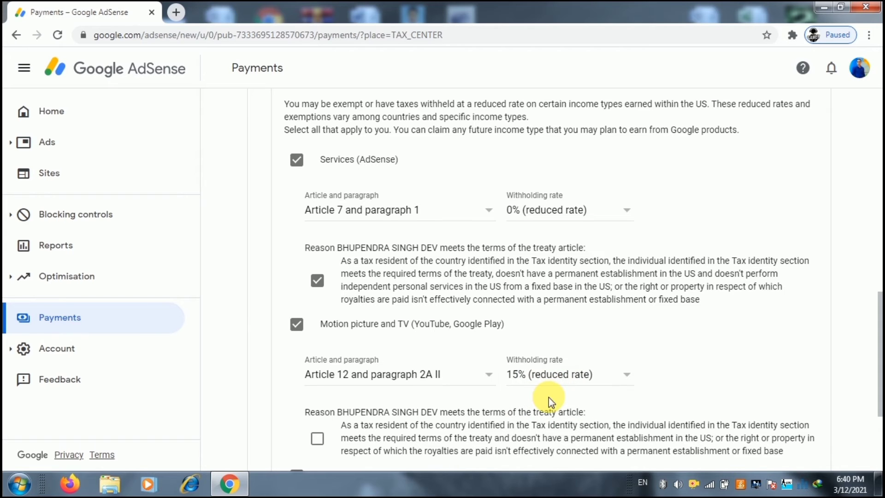
pyautogui.moveTo(880, 336); pyautogui.dragTo(879, 380)
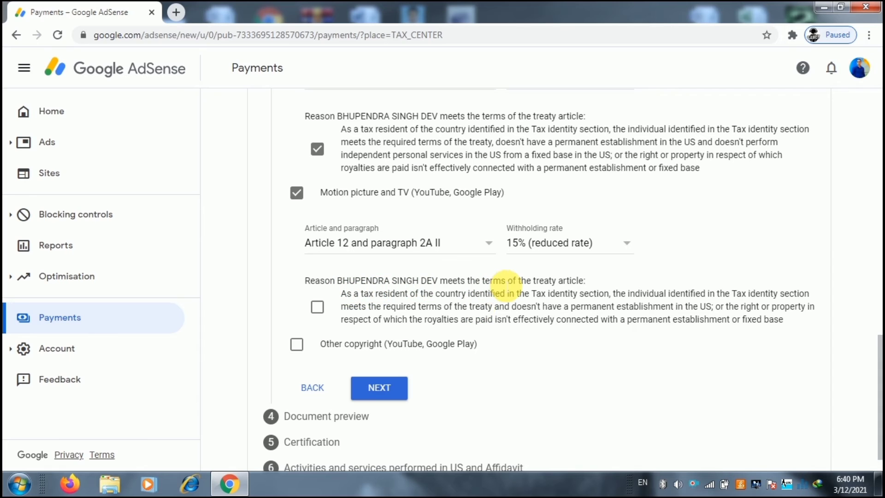
pyautogui.click(321, 308)
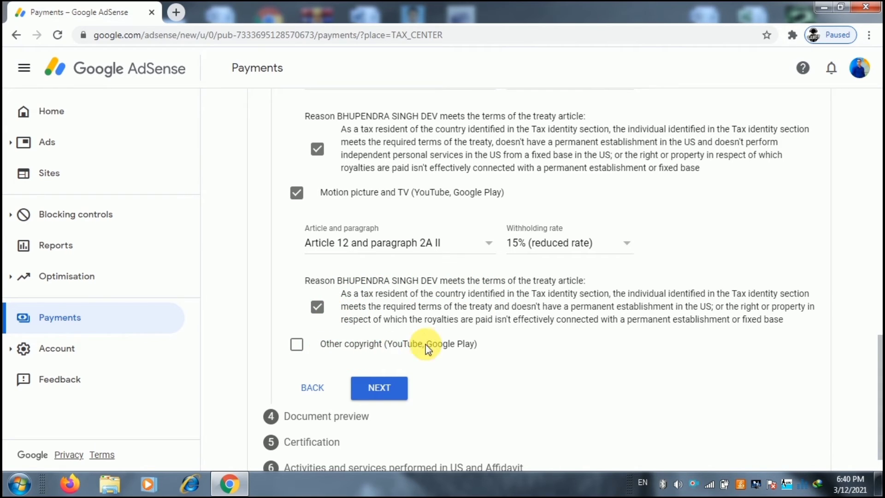
# Step: Claim Other copyright under Article 12 paragraph 2A II at 15%, confirm the reason, and continue
pyautogui.click(298, 344)
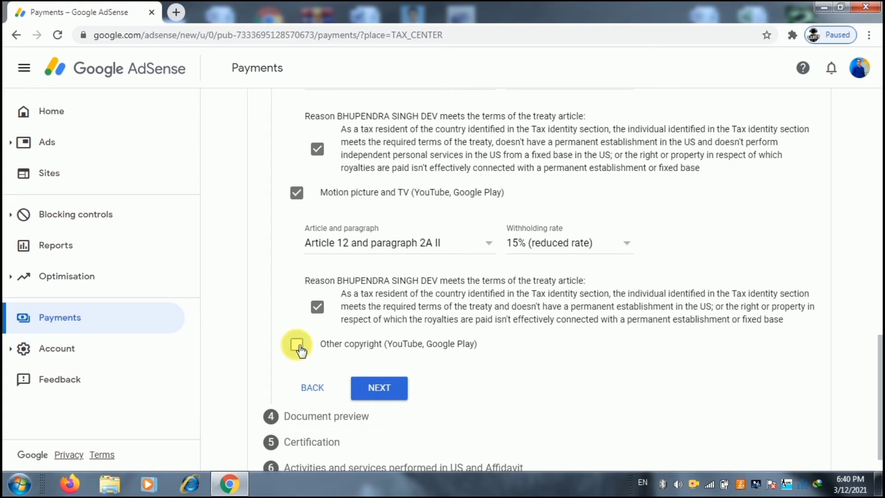
pyautogui.click(395, 402)
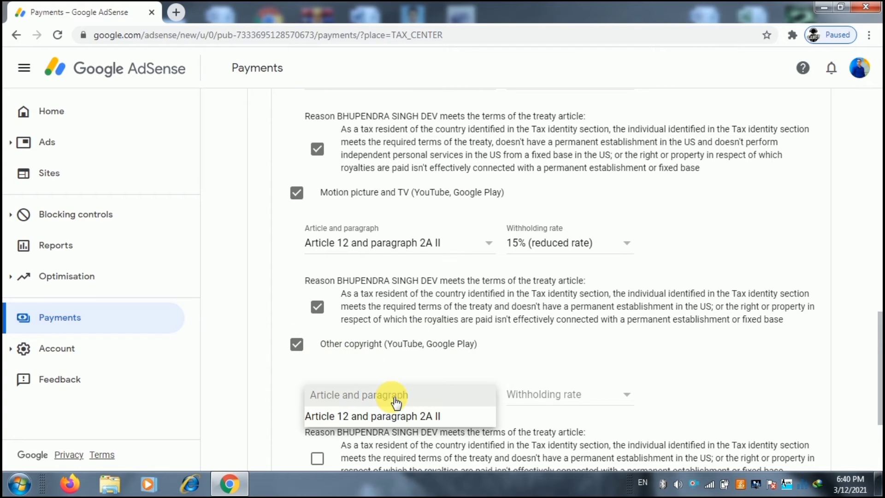
pyautogui.click(352, 415)
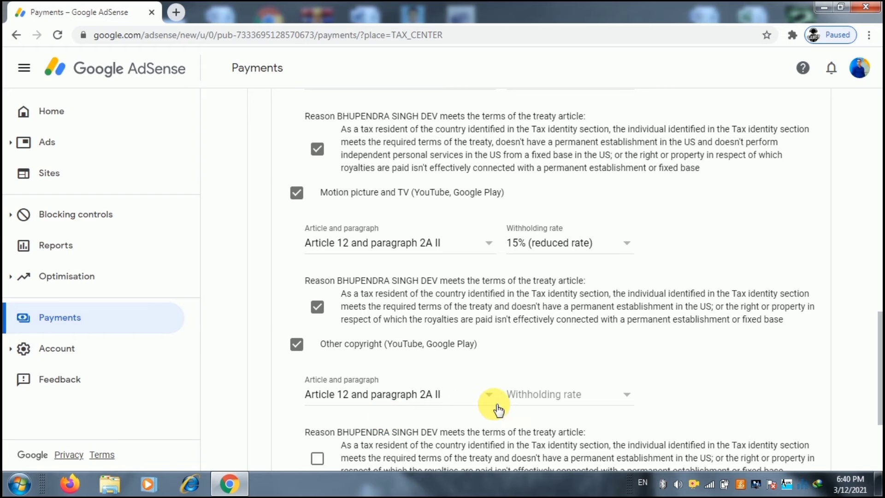
pyautogui.click(542, 399)
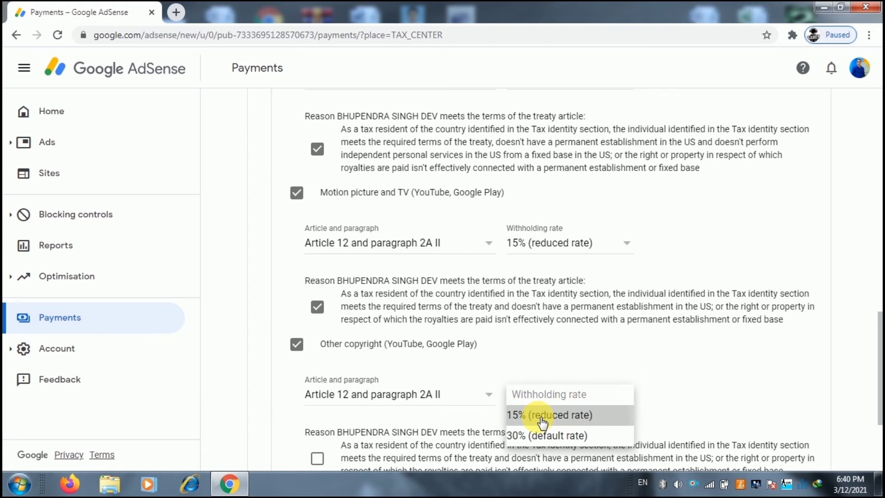
pyautogui.click(539, 417)
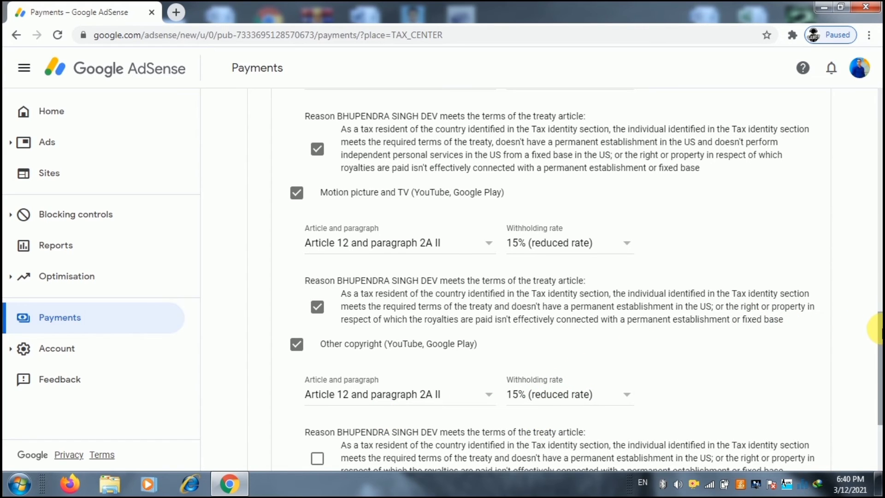
pyautogui.scroll(-2, 879, 368)
pyautogui.moveTo(878, 368); pyautogui.dragTo(877, 385)
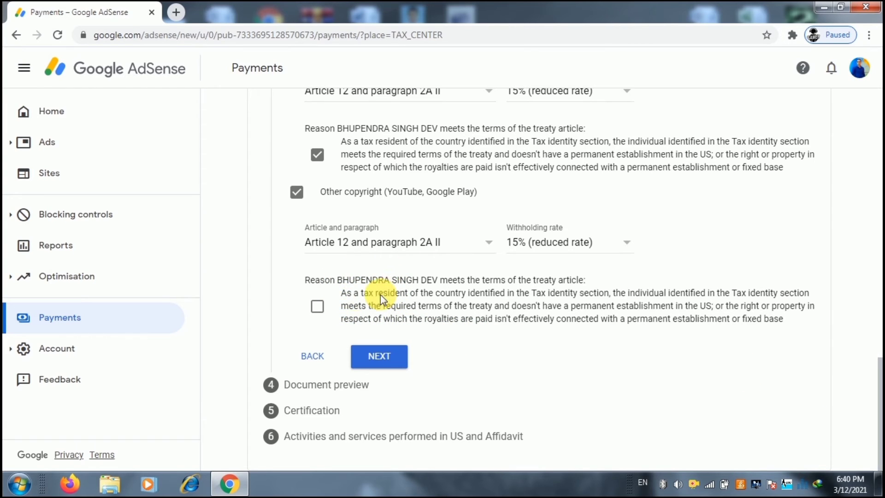
pyautogui.click(318, 308)
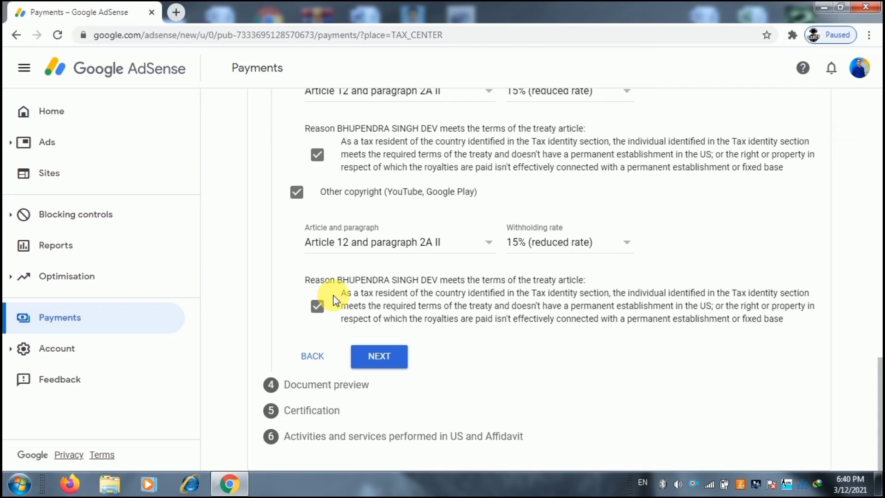
pyautogui.click(375, 356)
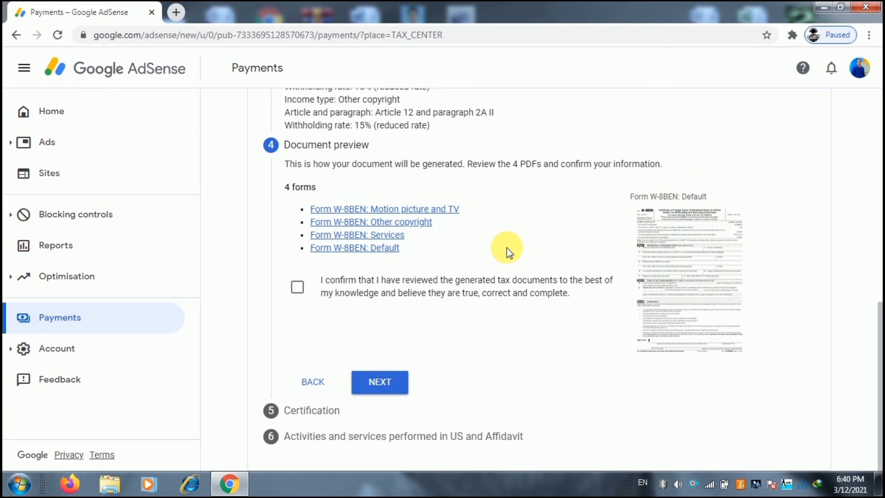
# Step: Confirm the generated W-8BEN documents were reviewed and continue to certification
pyautogui.click(298, 290)
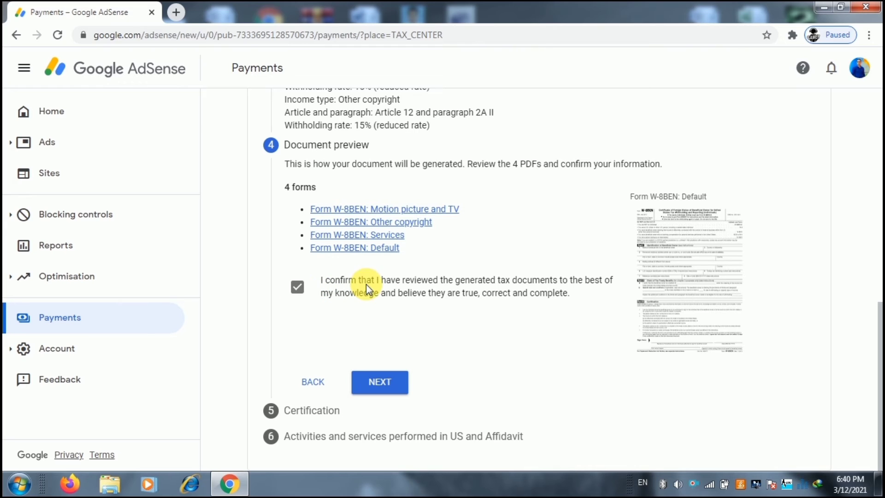
pyautogui.click(386, 385)
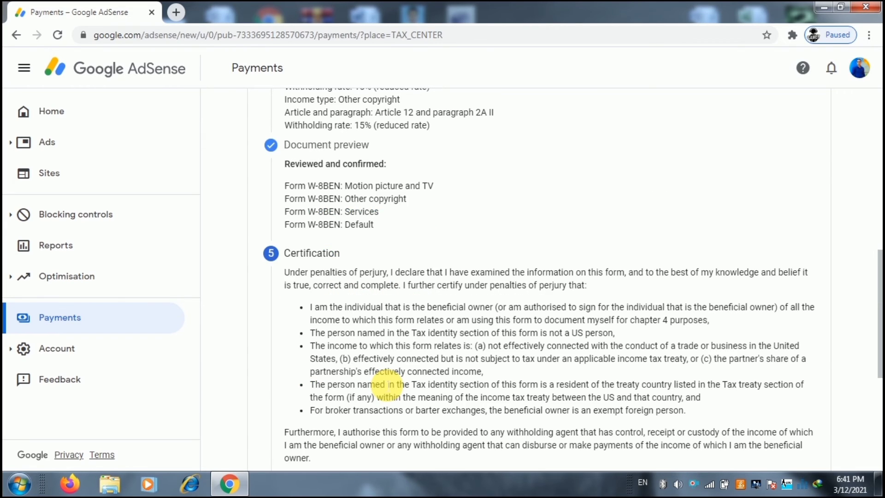
pyautogui.moveTo(878, 295); pyautogui.dragTo(876, 411)
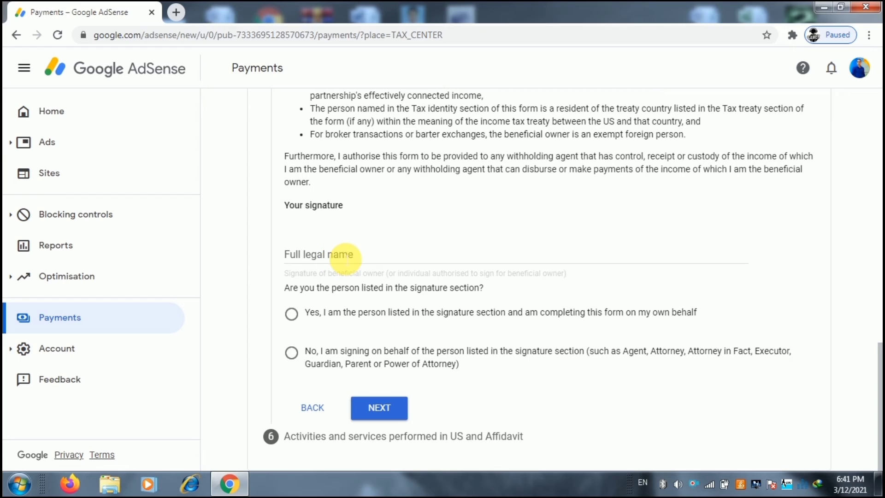
# Step: Sign with your full legal name as the person listed and continue
pyautogui.click(346, 256)
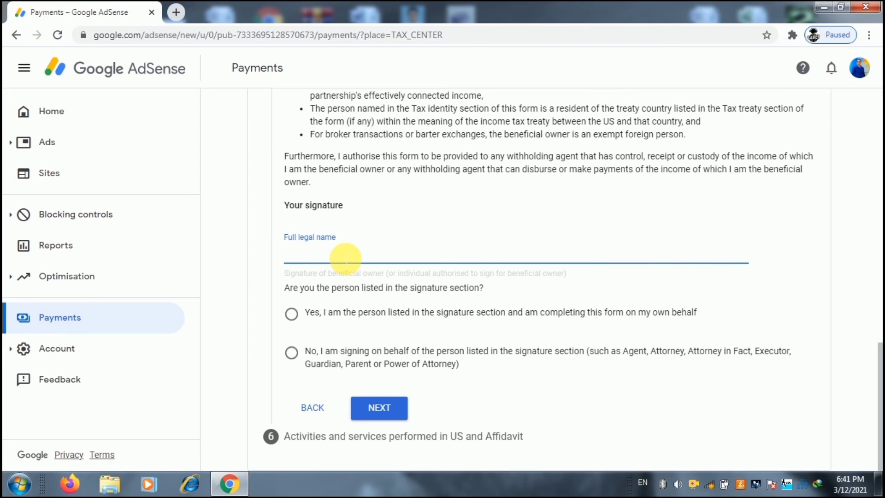
pyautogui.write('Bhupendra Singh Dev')
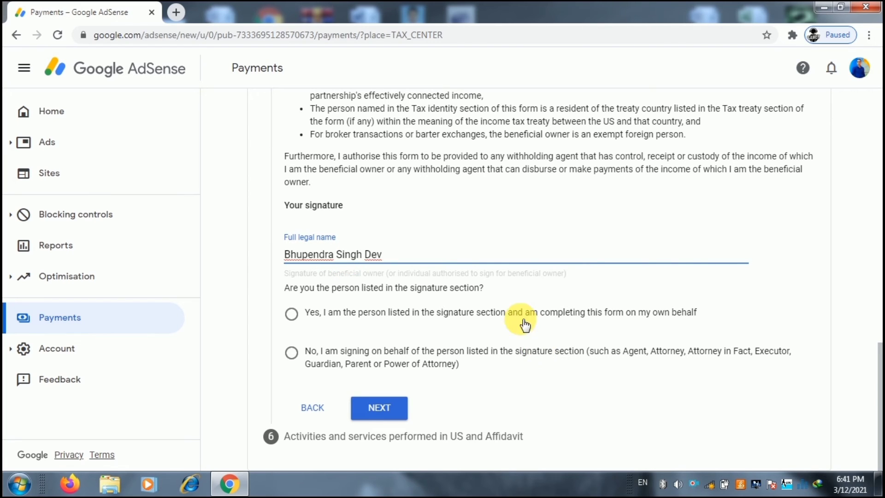
pyautogui.click(291, 313)
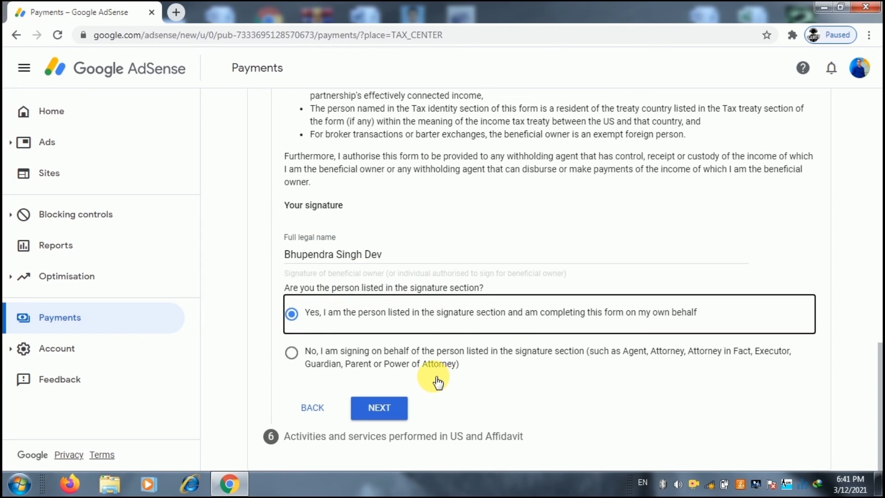
pyautogui.click(371, 406)
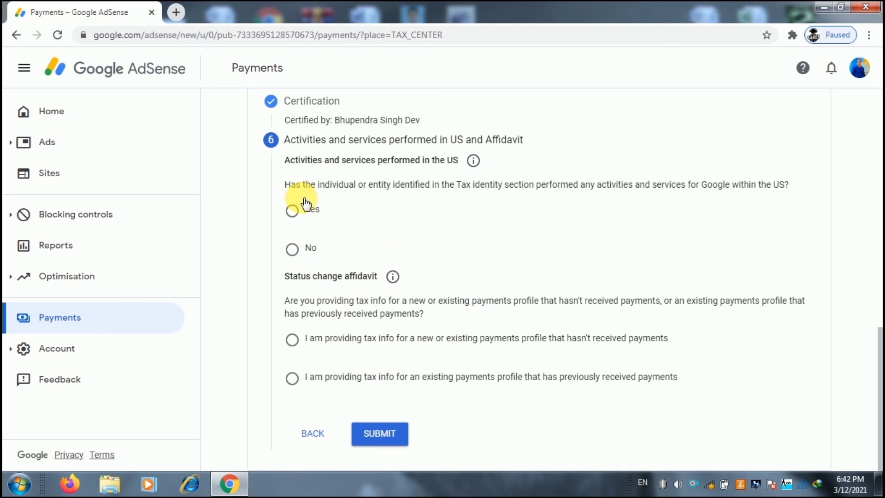
# Step: Answer No to US activities, certify outside-US services, choose the no-prior-payments affidavit, and submit
pyautogui.click(293, 251)
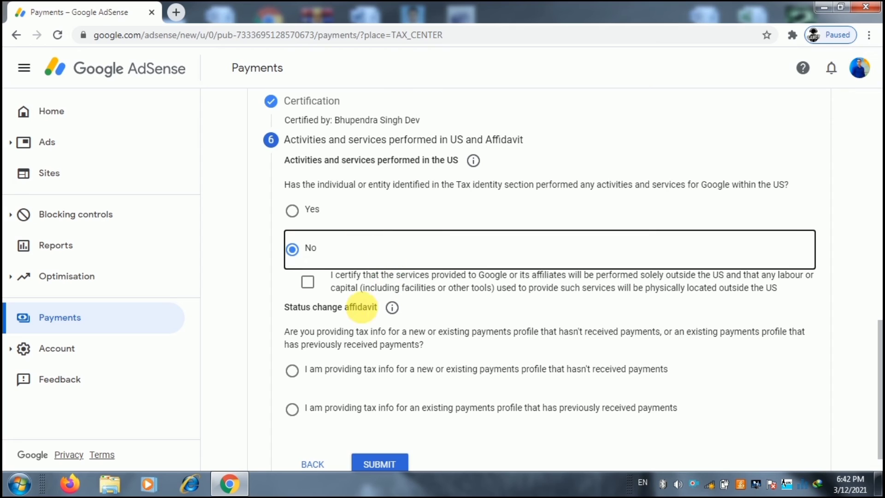
pyautogui.click(308, 283)
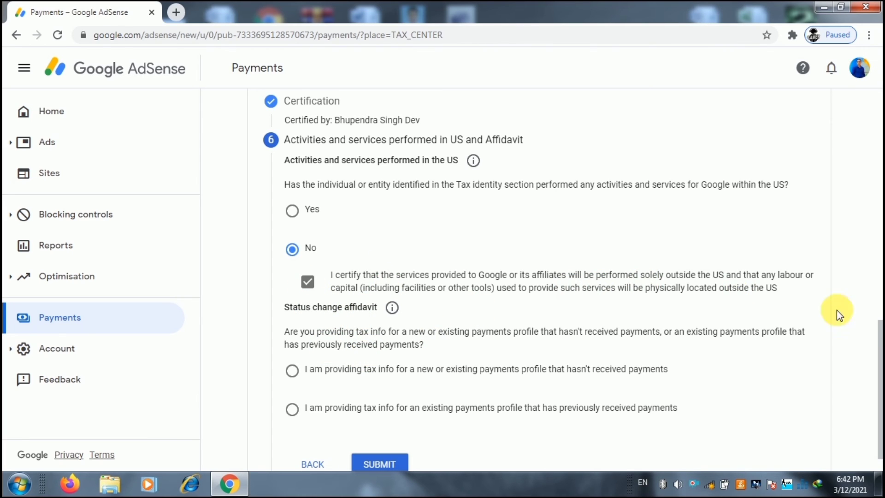
pyautogui.scroll(-1, 878, 351)
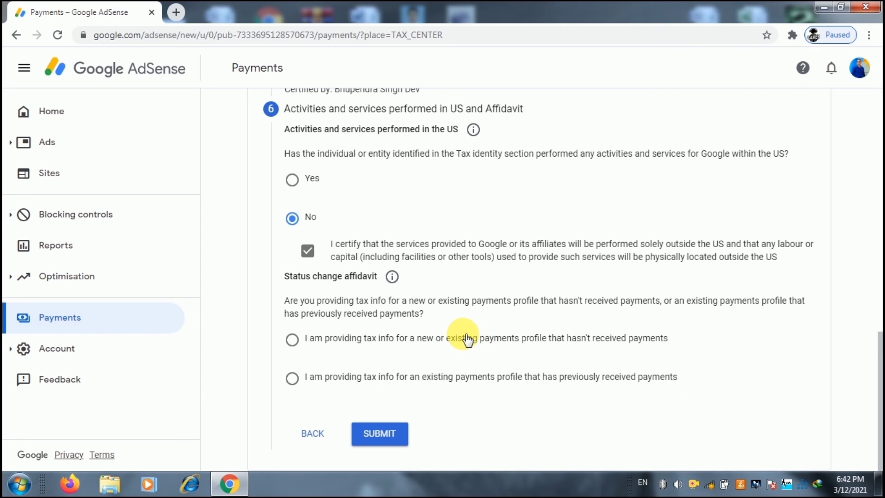
pyautogui.click(294, 342)
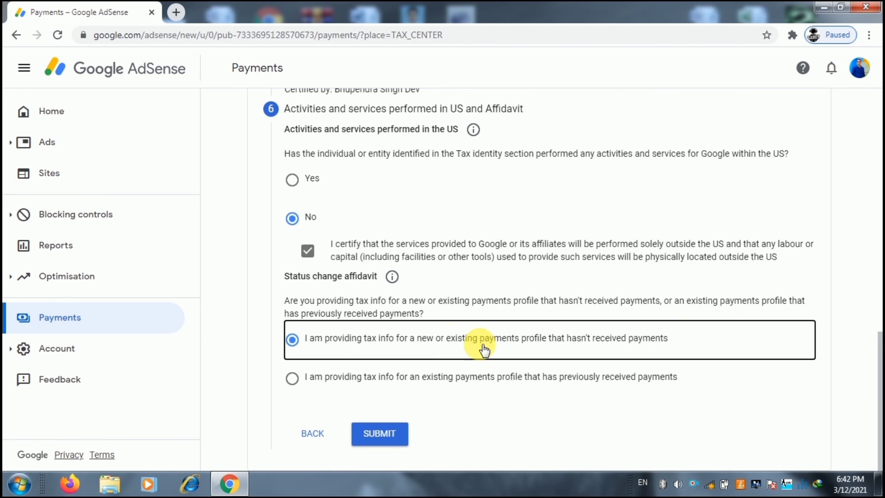
pyautogui.click(389, 436)
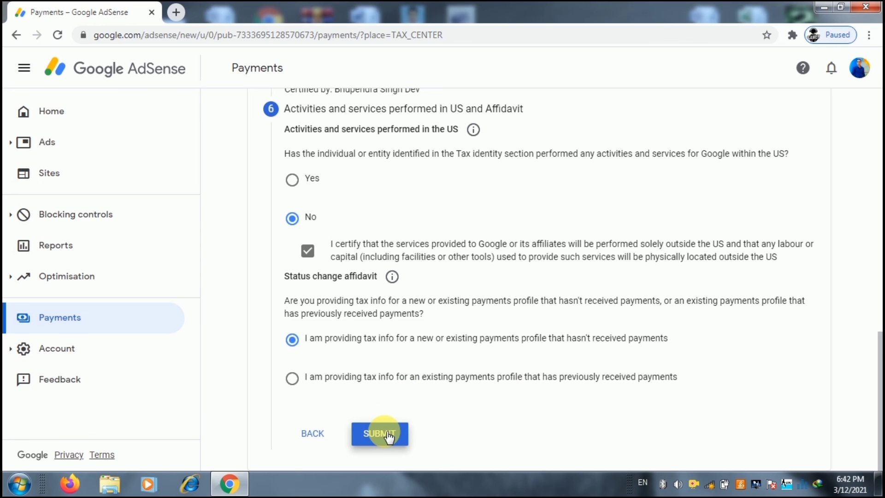